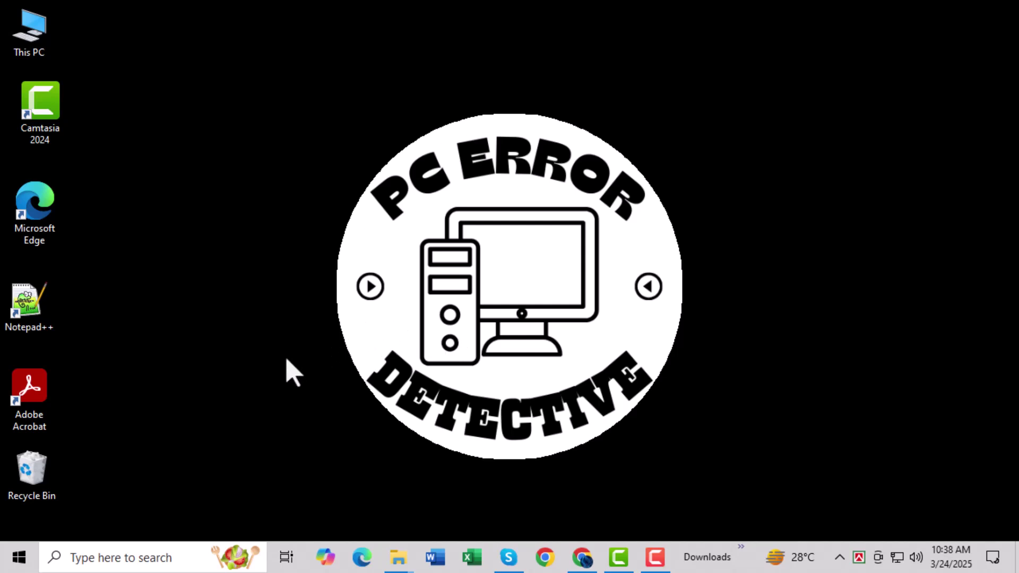
# Open the Windows 10 taskbar search panel to look for Command Prompt.
pyautogui.click(115, 556)
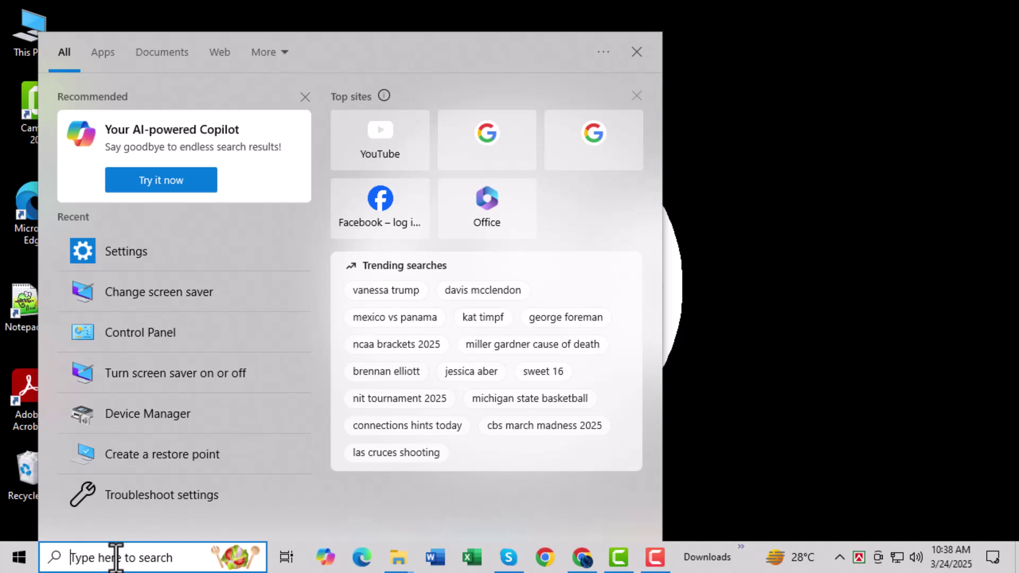
pyautogui.write('comm')
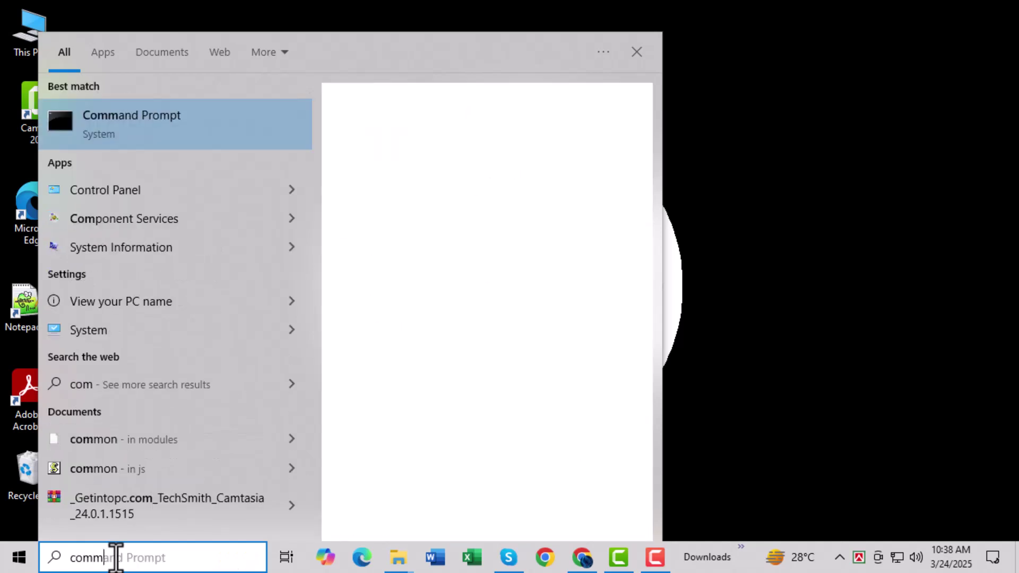
pyautogui.write('and')
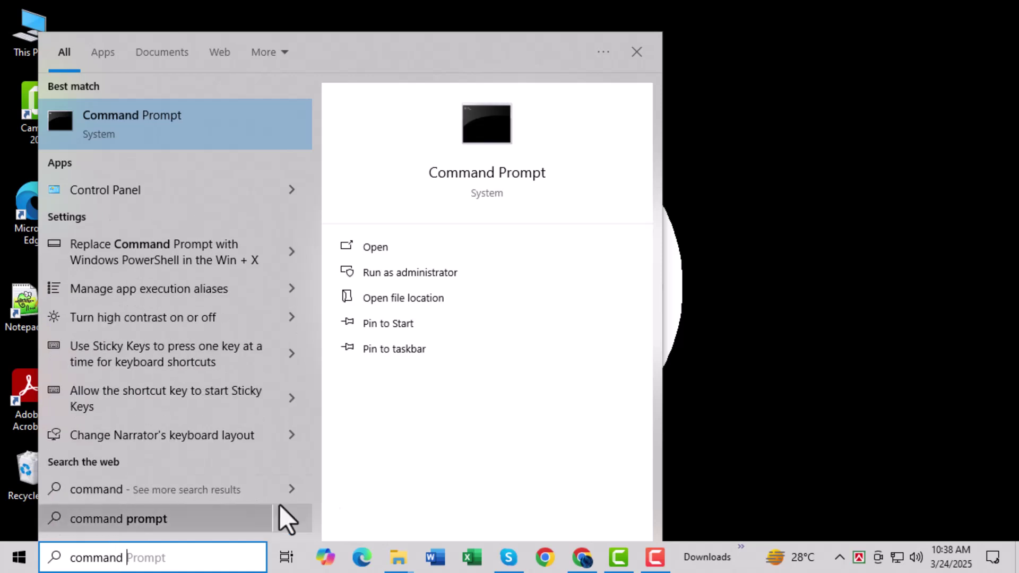
# Run Command Prompt as administrator from its search result's context menu.
pyautogui.rightClick(189, 126)
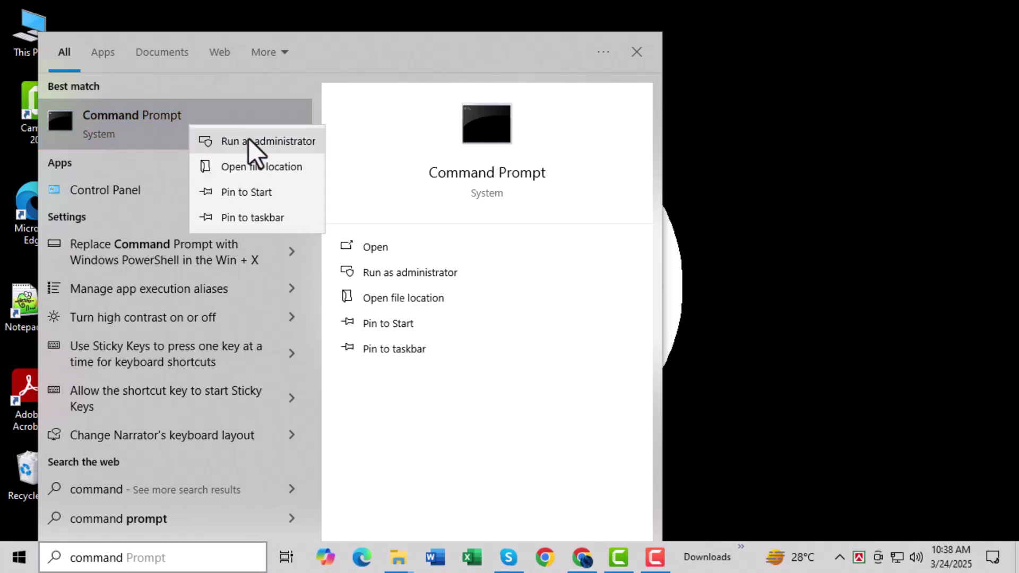
pyautogui.click(275, 148)
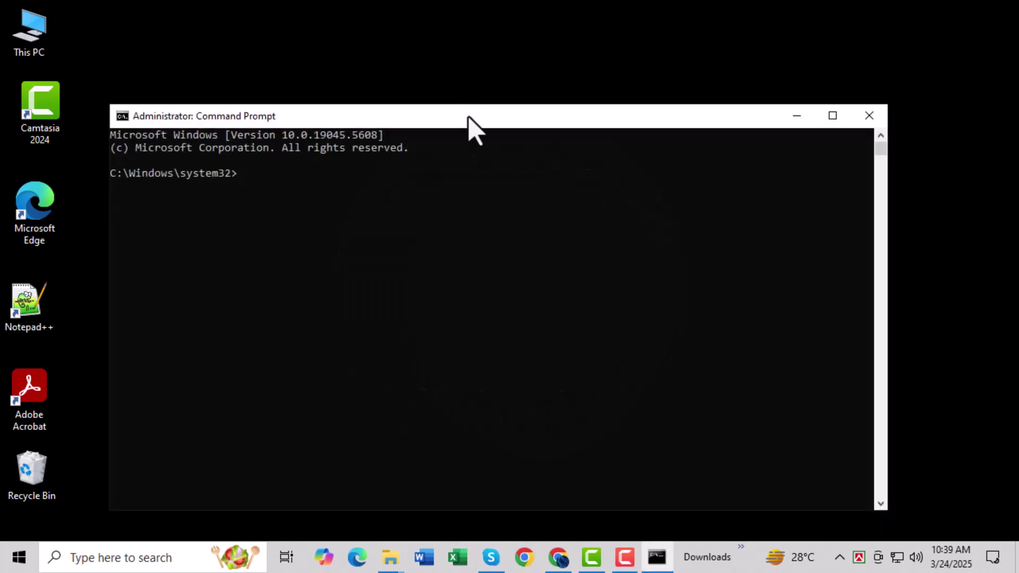
# Move the Administrator: Command Prompt window up and to the right.
pyautogui.moveTo(468, 120); pyautogui.dragTo(508, 75)
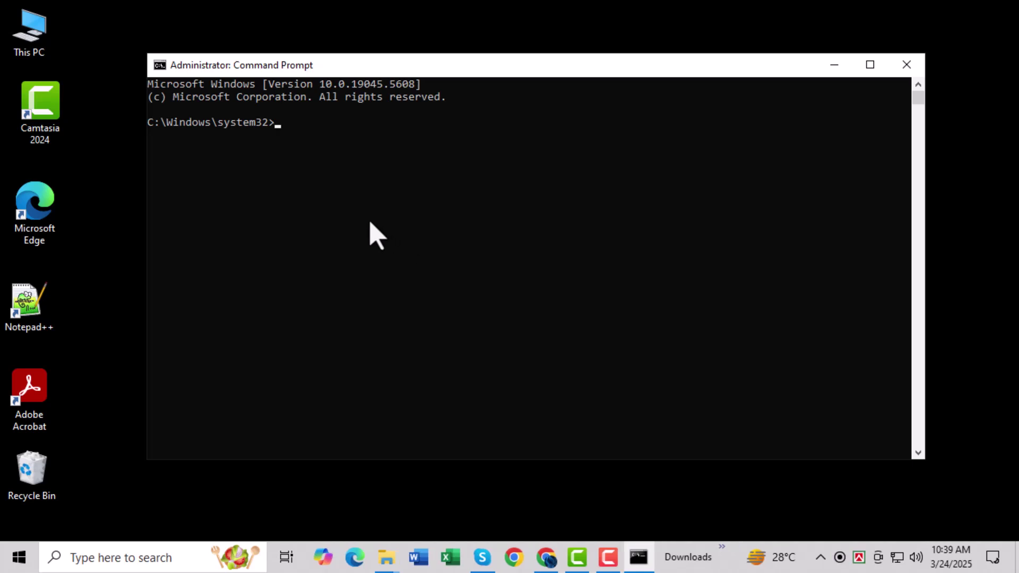
pyautogui.write('SFC /scannow')
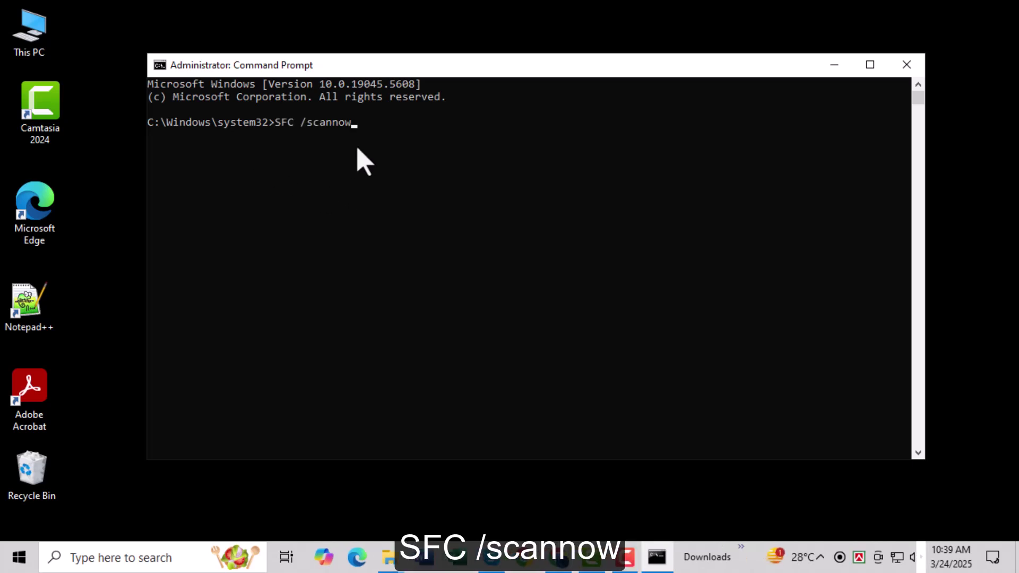
# Submit the sfc /scannow command in the administrator Command Prompt.
pyautogui.press('Return')
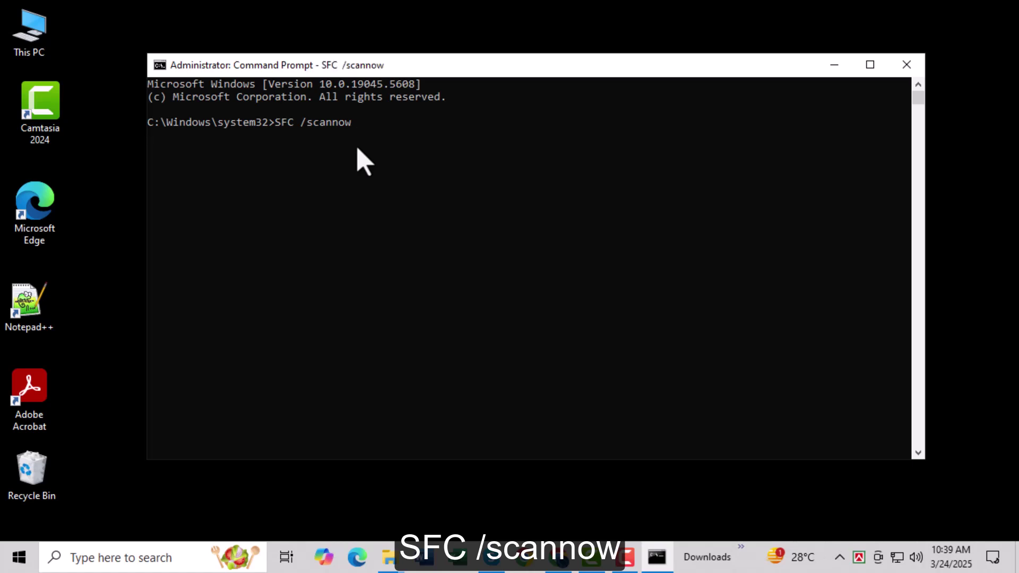